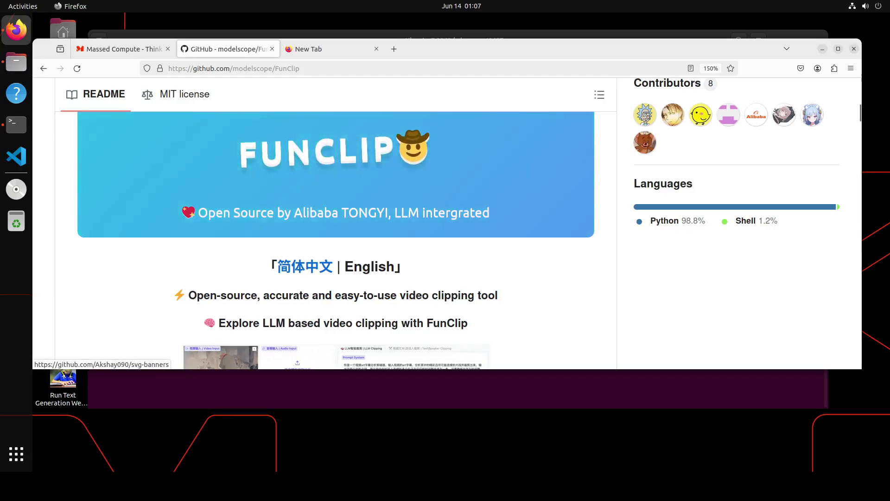
Switch Firefox from the FunClip GitHub README to the Massed Compute tab
click(115, 49)
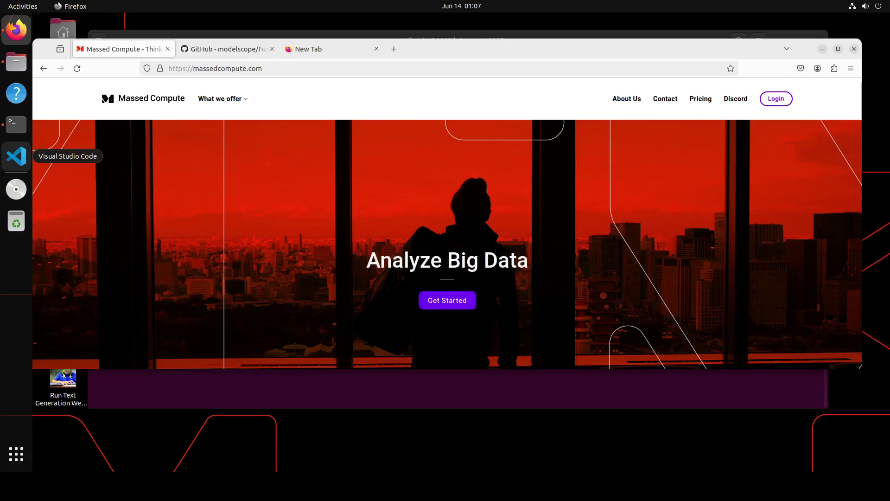
Bring up the terminal and rerun nvidia-smi to show the RTX A6000 GPU status
click(21, 129)
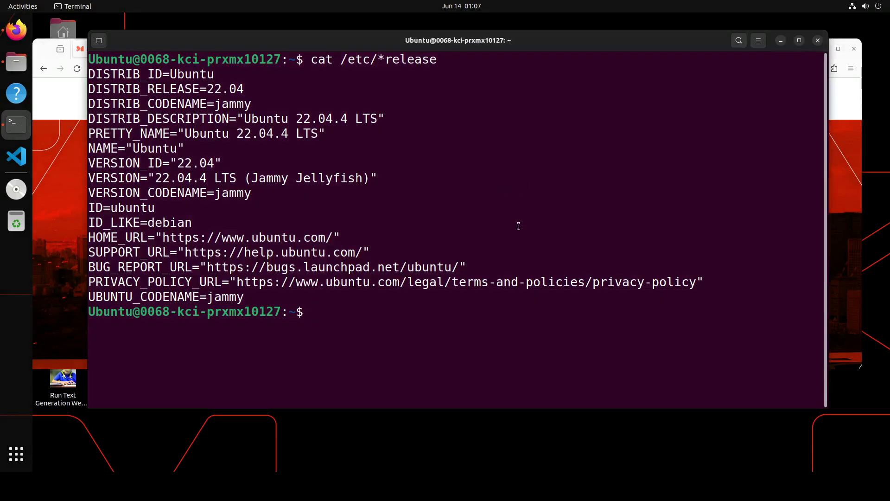
key(Up)
key(Up)
key(Up)
key(Return)
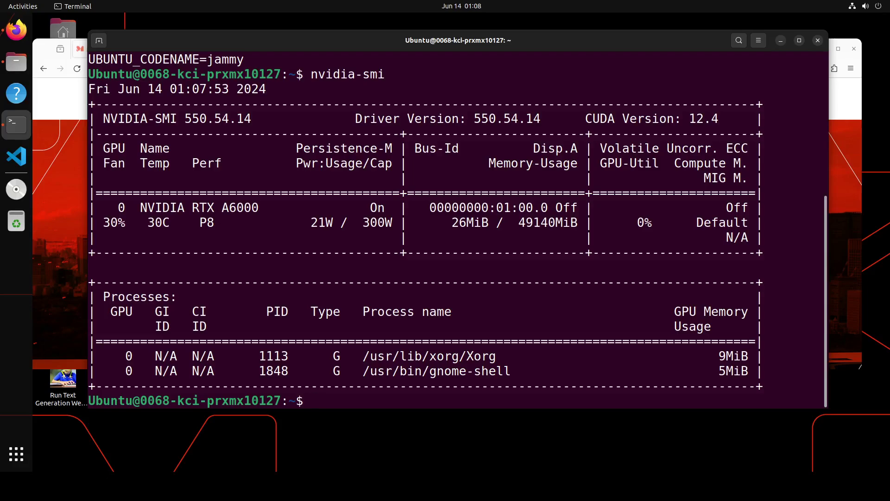
Show the conda installation details with conda info, clearing the screen before and after
text(clear)
key(Return)
text(conda info)
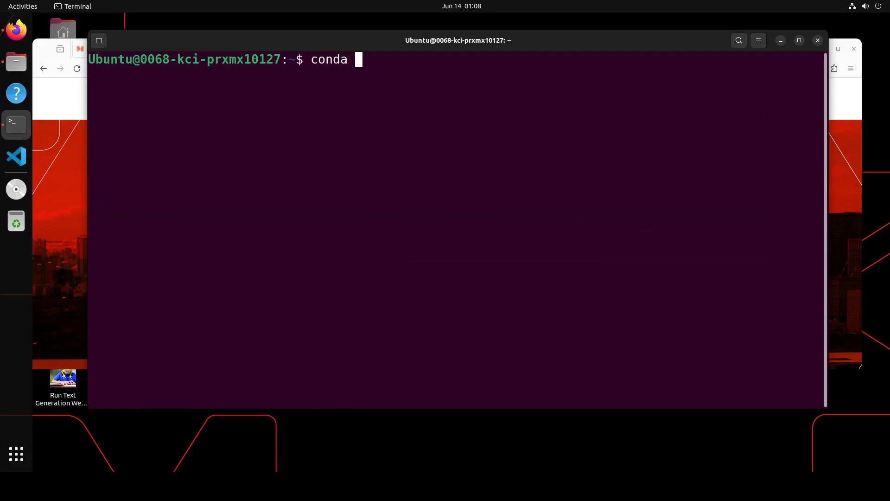
key(Return)
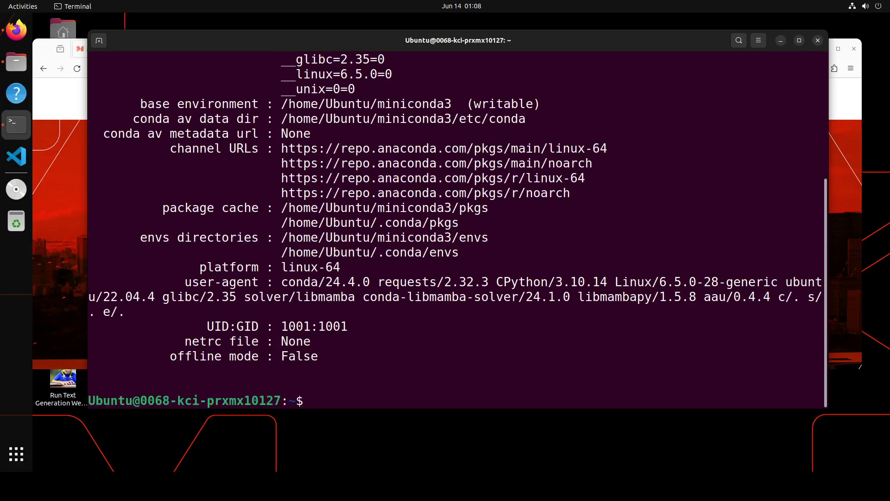
text(clear)
key(Return)
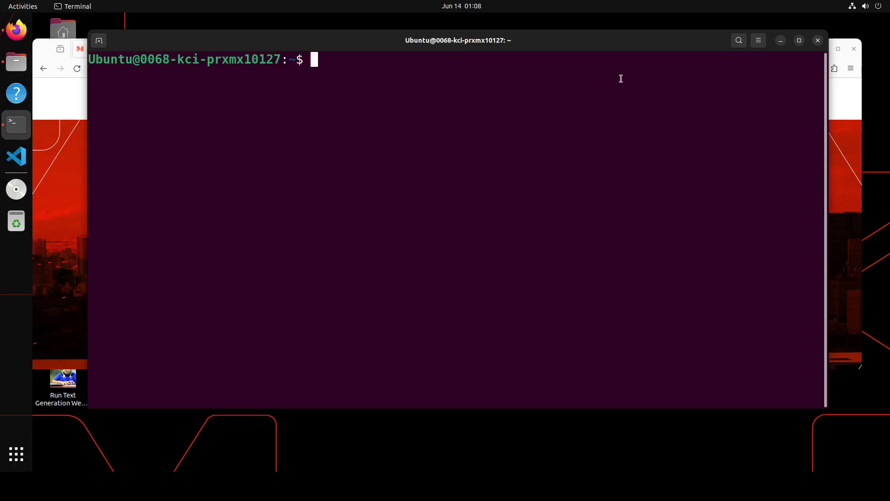
Create the environment with 'conda create -n funclip python=3.11 -y'
right_click(406, 95)
click(430, 128)
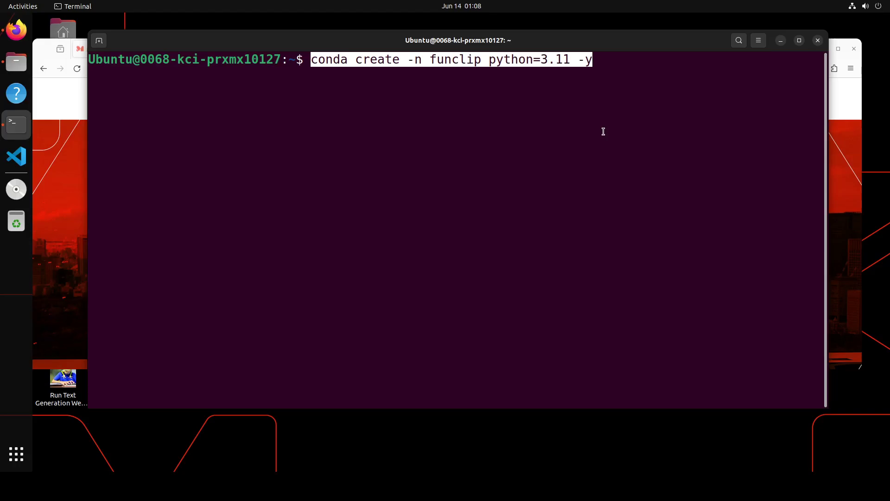
key(Return)
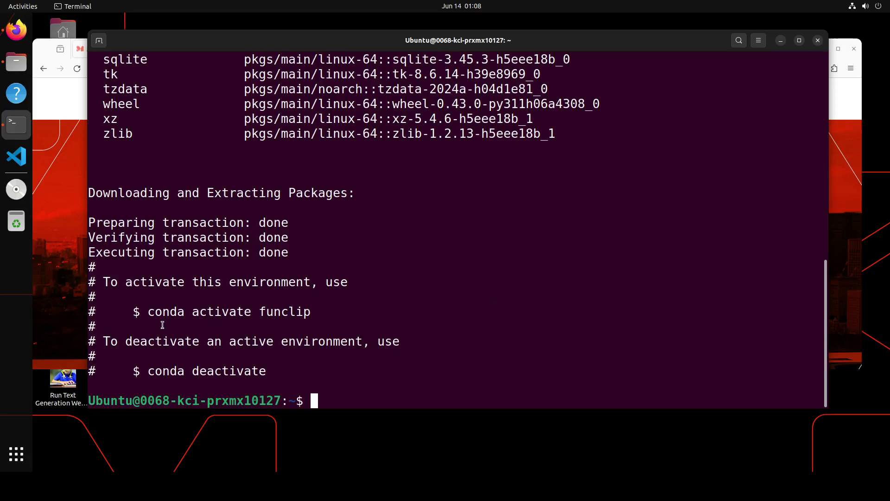
Activate it with 'conda activate funclip' and clear the screen
drag(149, 311, 311, 312)
right_click(310, 312)
click(331, 320)
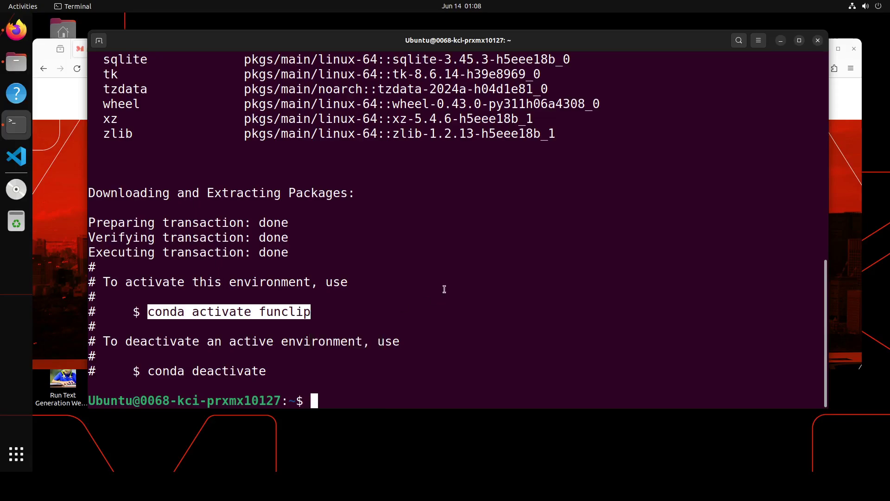
right_click(443, 287)
click(473, 321)
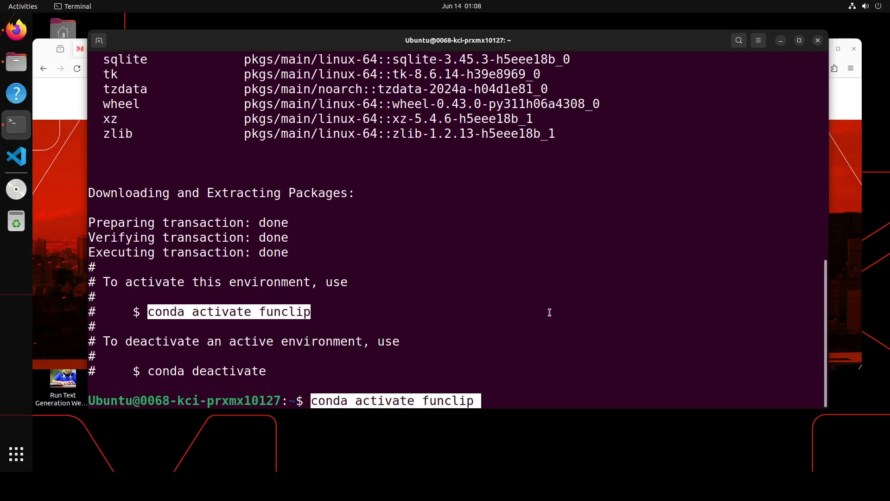
key(Return)
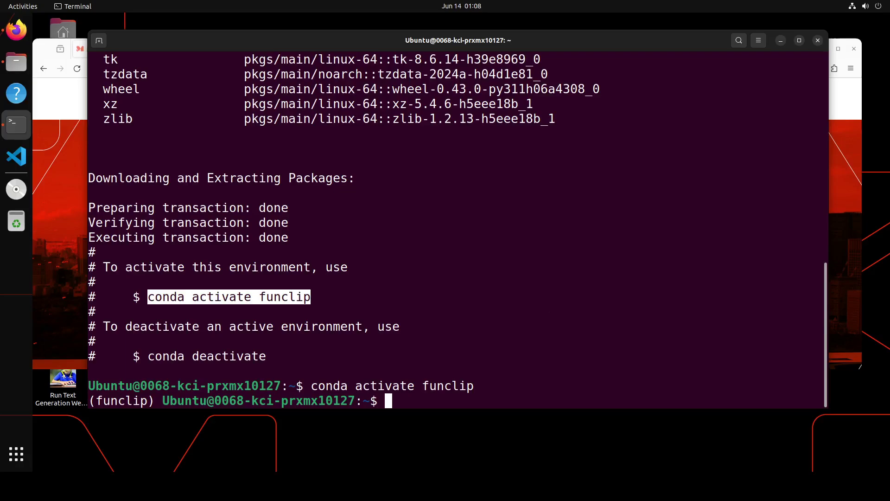
text(clear)
key(Return)
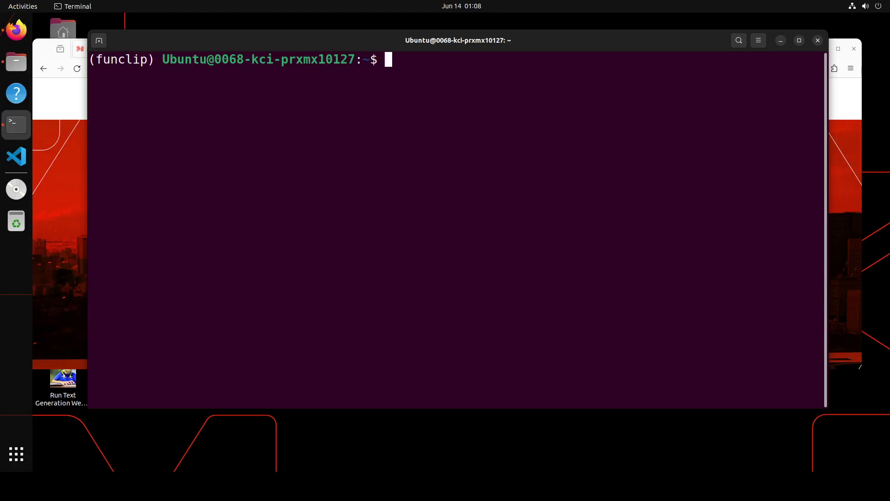
Clone the FunClip repository with the pasted git clone command
right_click(221, 115)
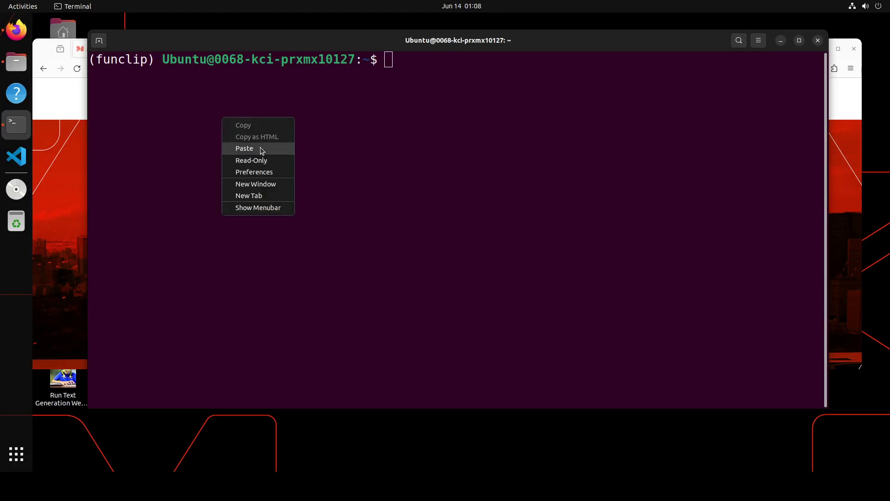
click(419, 145)
key(ctrl+shift+v)
key(Return)
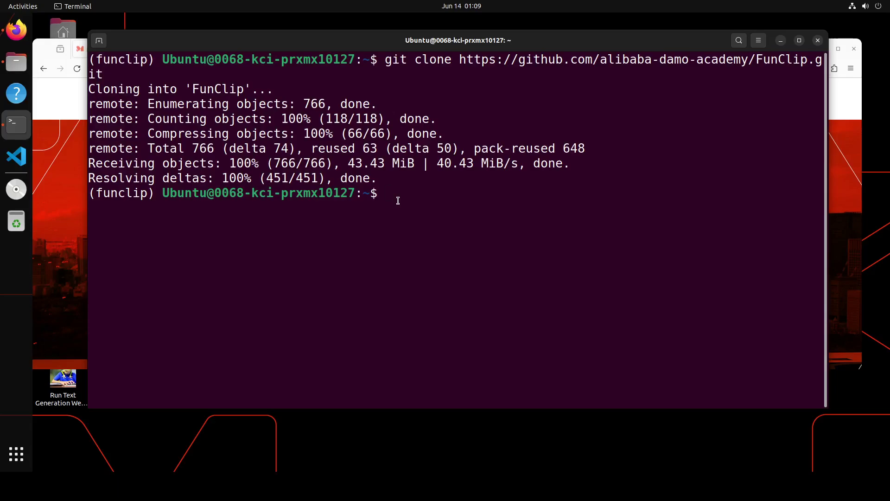
Move into the FunClip folder with 'cd FunClip/'
text(cd Fu)
key(Tab)
key(Return)
Install the Python packages with 'pip install -r requirements.txt'
text(cl)
key(BackSpace)
key(BackSpace)
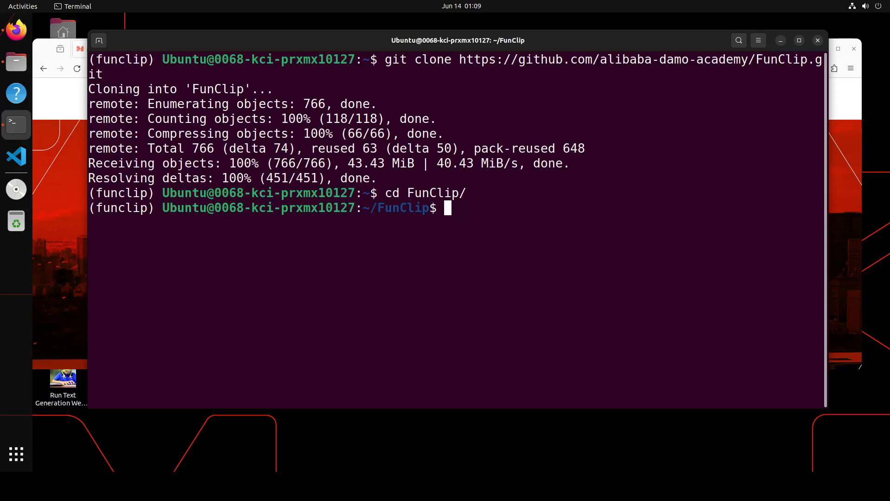
text(pip install -)
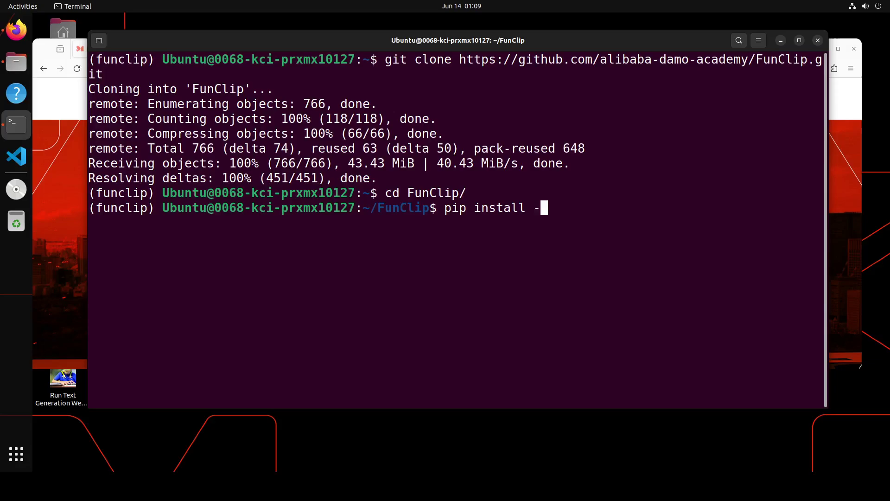
key(BackSpace)
text(-r re)
key(Tab)
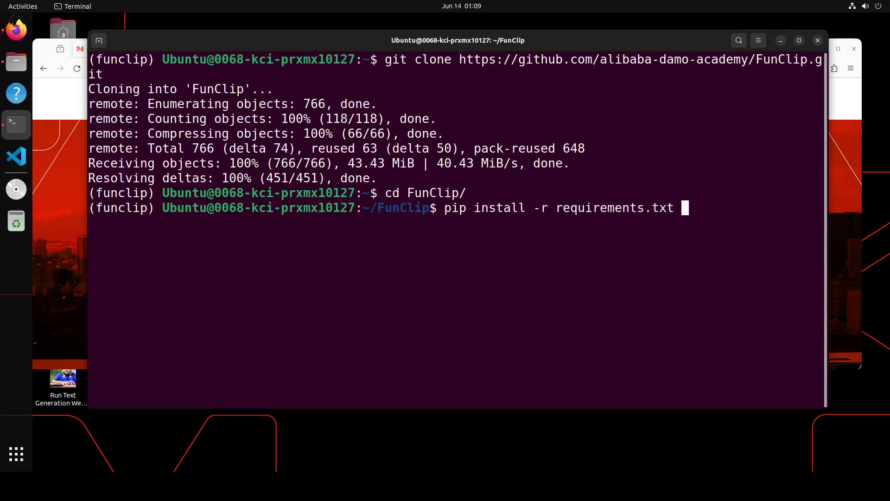
key(Return)
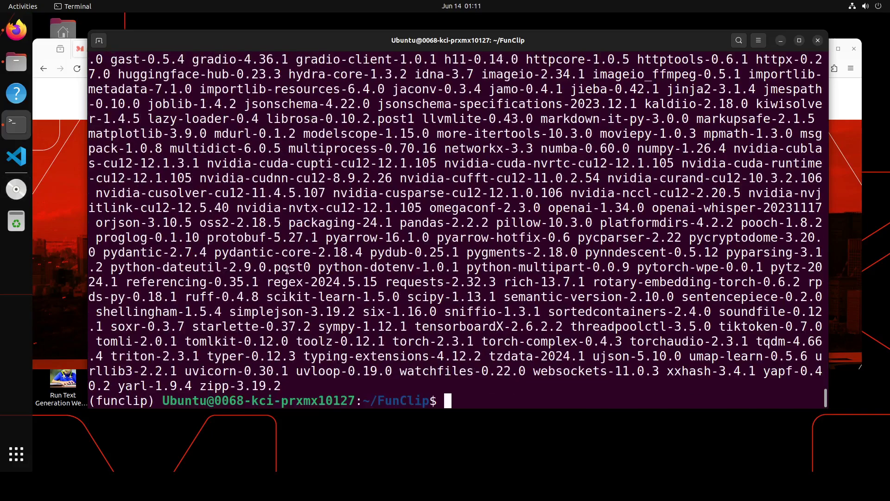
Update packages and install ffmpeg and imagemagick
right_click(330, 256)
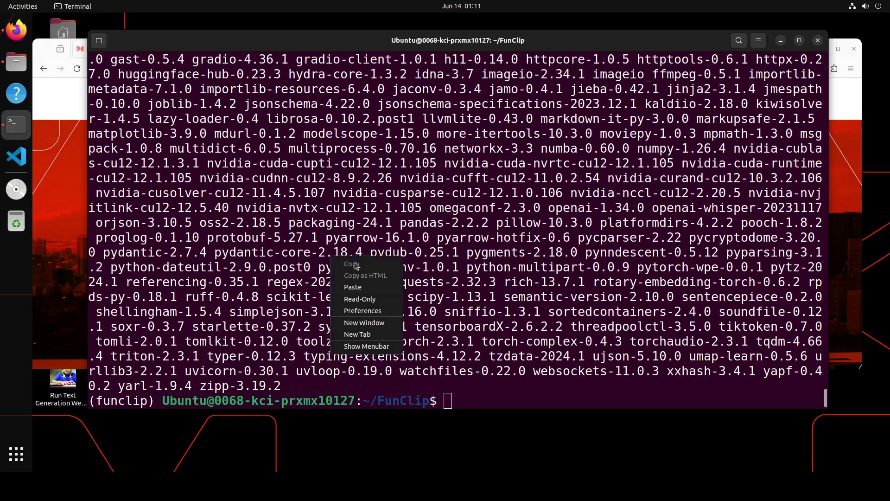
click(352, 286)
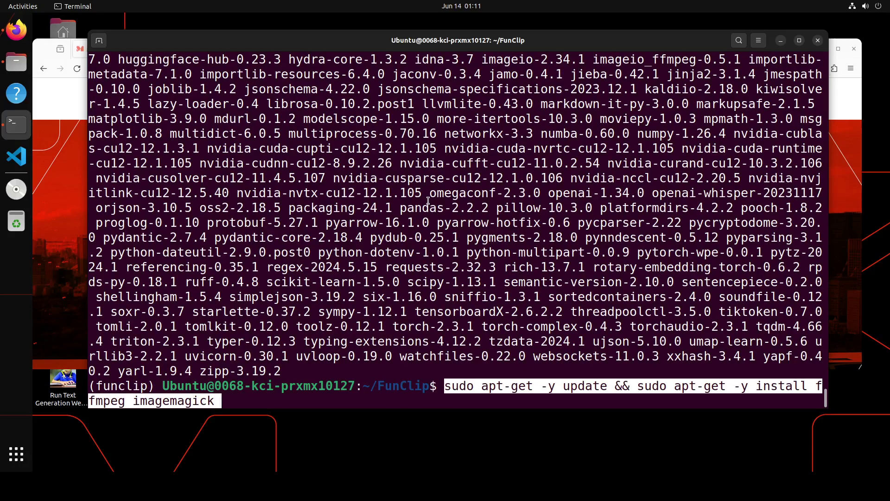
key(Return)
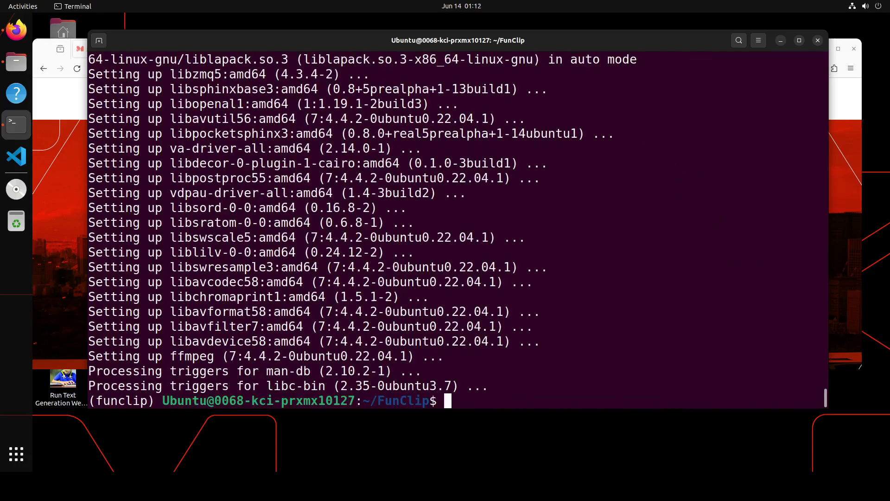
Change ImageMagick-6 policy.xml from none to read,write, rerunning the sed with sudo, then clear
right_click(531, 371)
click(553, 403)
key(Return)
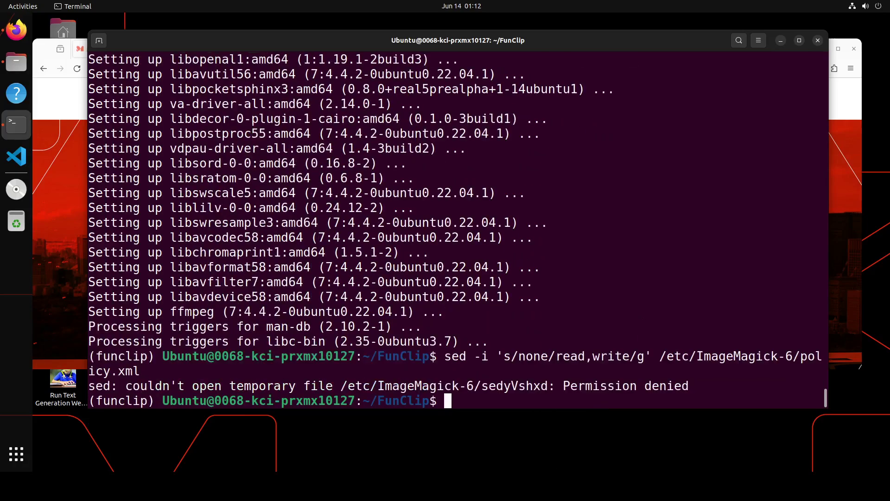
key(Up)
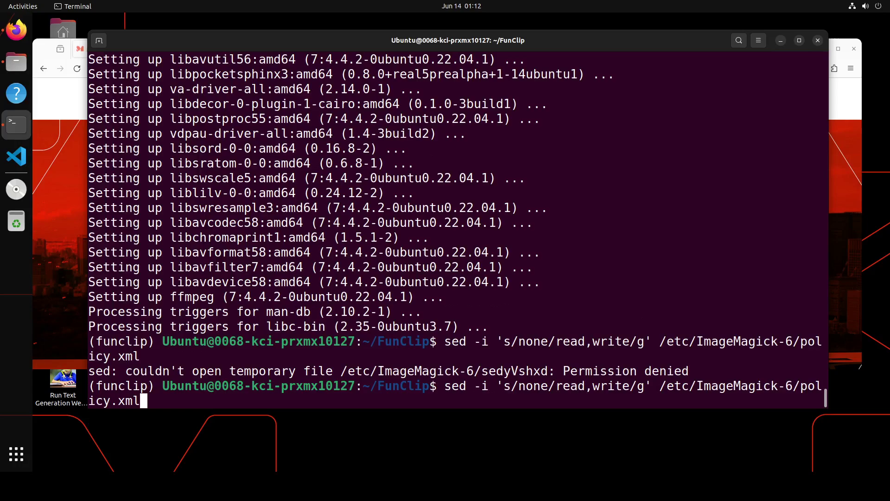
key(Left)
key(Left)
key(Left)
key(Left)
key(Left)
key(Left)
key(Left)
key(Left)
key(Left)
key(Left)
key(Left)
key(Left)
key(Left)
key(Left)
key(Left)
key(Left)
key(Left)
key(Left)
key(Left)
key(Left)
key(Left)
key(Left)
key(Left)
key(Left)
key(Left)
key(Left)
key(Left)
key(Left)
key(Left)
key(Left)
key(Left)
key(Left)
key(Left)
key(Left)
key(Left)
key(Left)
key(Left)
key(Left)
key(Left)
key(Left)
text(sudo)
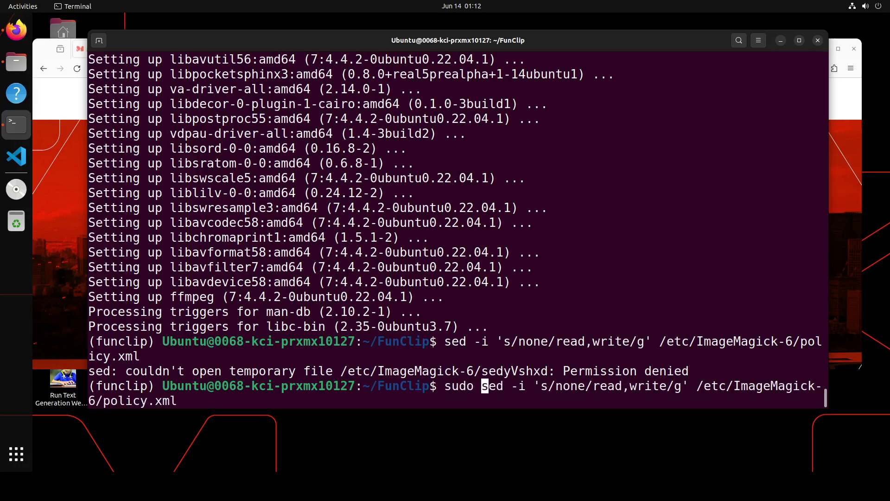
key(Return)
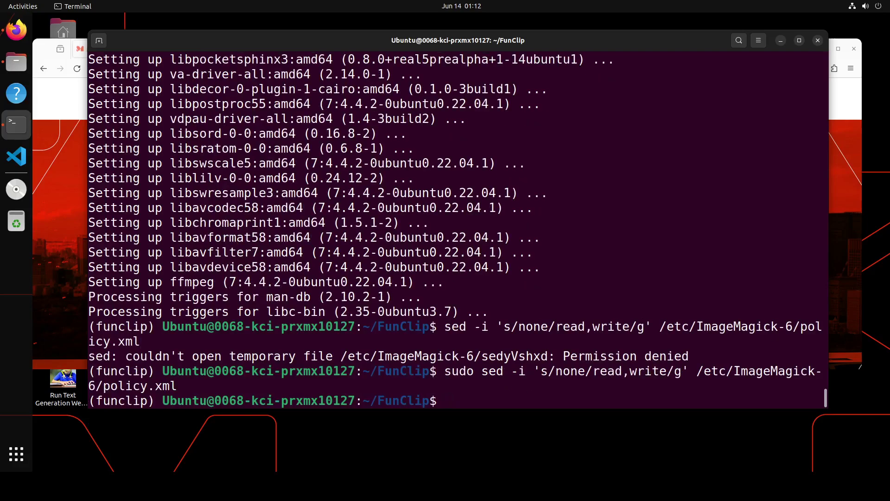
text(clear)
key(Return)
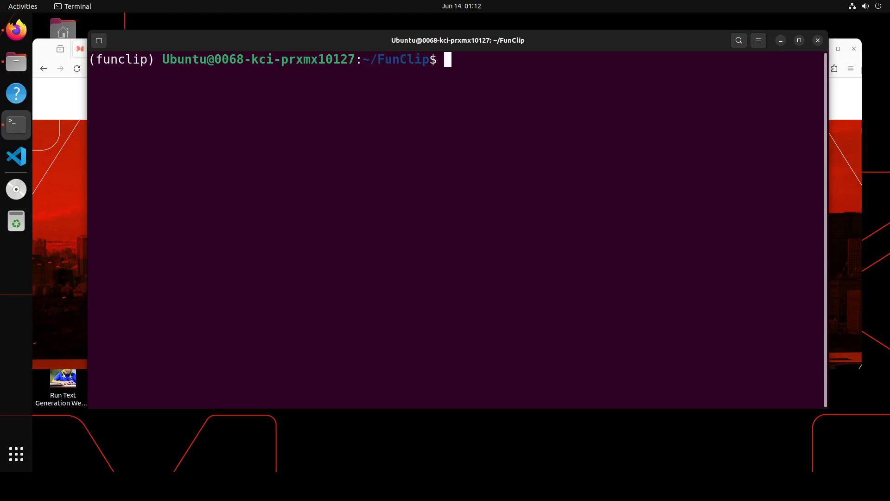
Start the FunClip server with 'python funclip/launch.py'
right_click(379, 140)
click(405, 175)
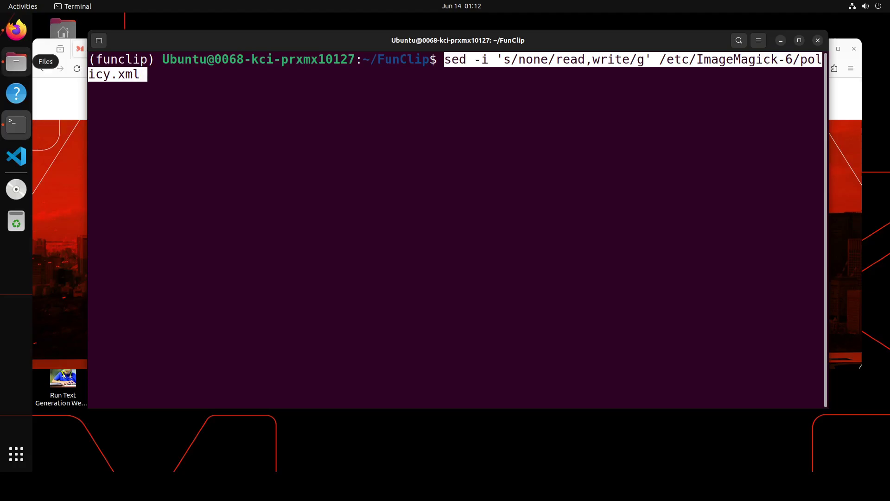
key(BackSpace)
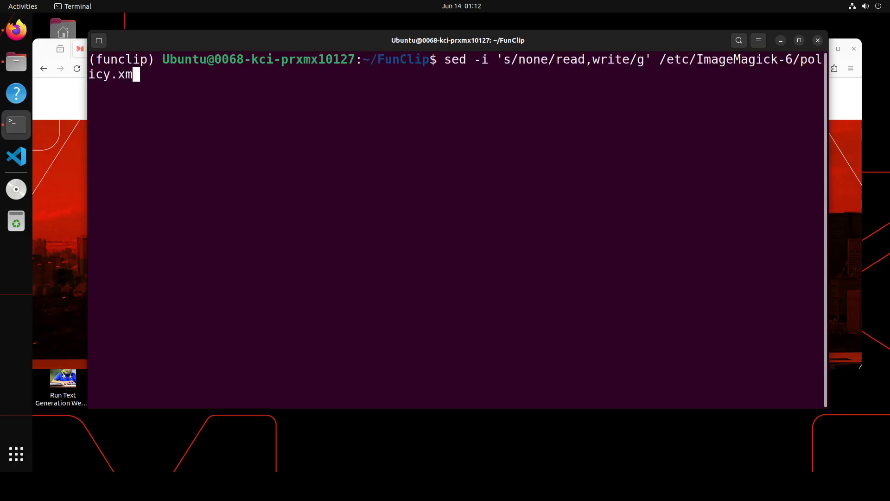
key(BackSpace)
key(BackSpace)
key(BackSpace)
key(BackSpace)
key(BackSpace)
key(BackSpace)
key(BackSpace)
key(BackSpace)
key(BackSpace)
key(BackSpace)
key(BackSpace)
key(BackSpace)
key(BackSpace)
key(BackSpace)
key(BackSpace)
key(BackSpace)
key(BackSpace)
key(BackSpace)
key(BackSpace)
key(BackSpace)
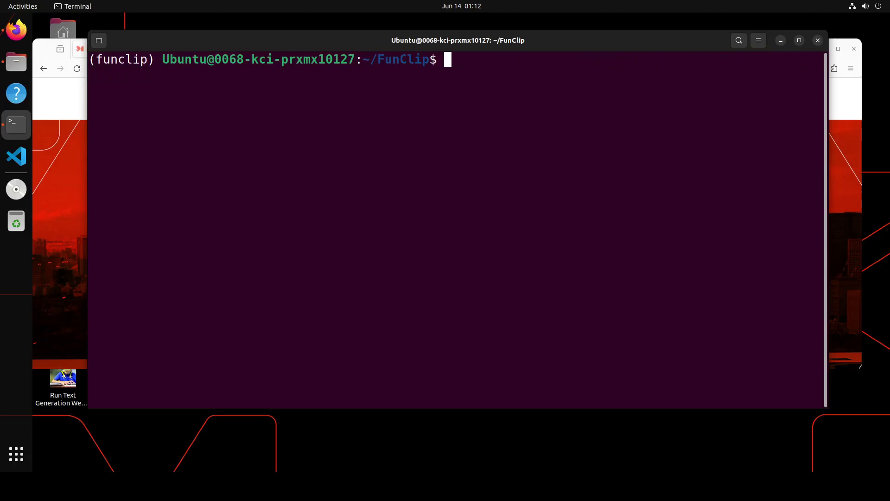
right_click(466, 121)
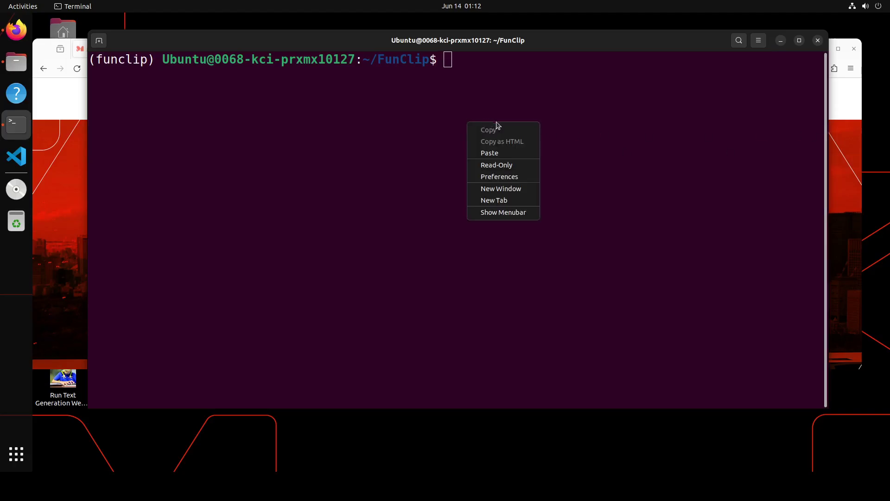
click(489, 153)
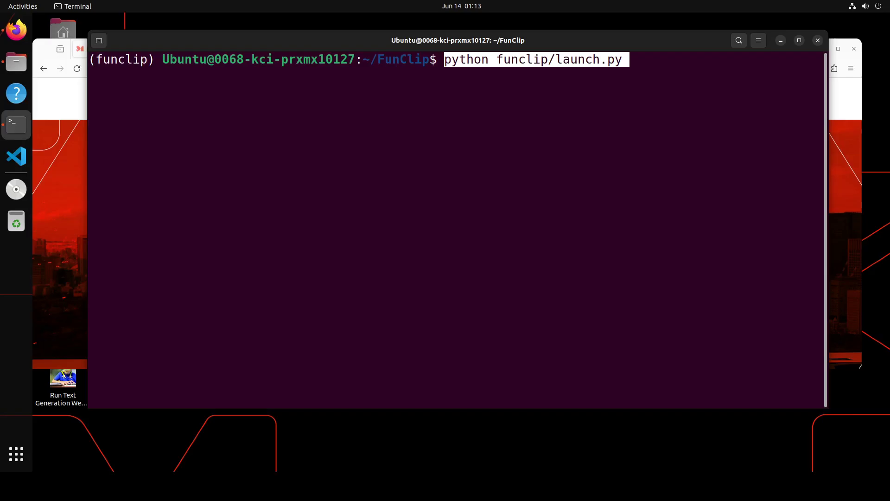
key(Return)
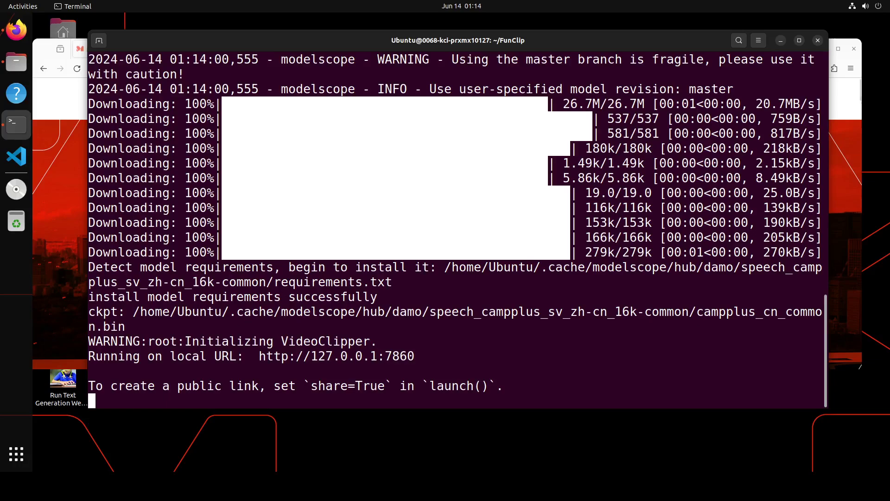
Open localhost:7860 in a new Firefox tab to load the FunClip page
click(62, 96)
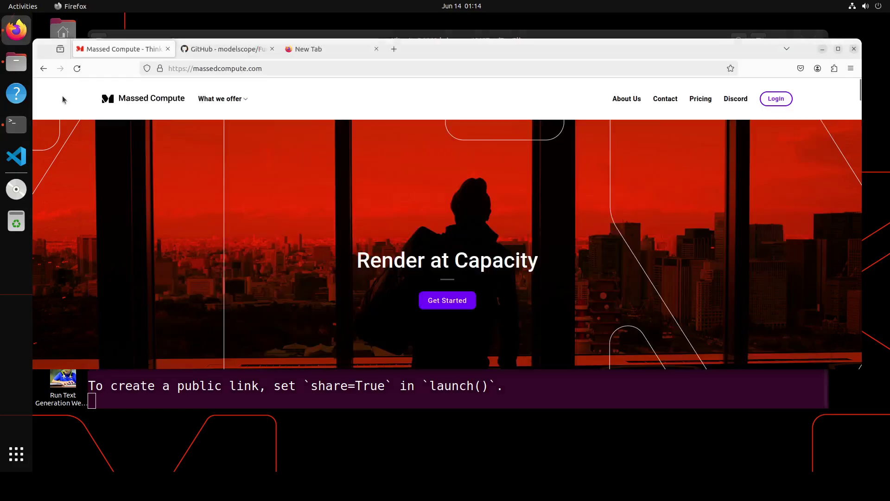
click(299, 50)
click(234, 69)
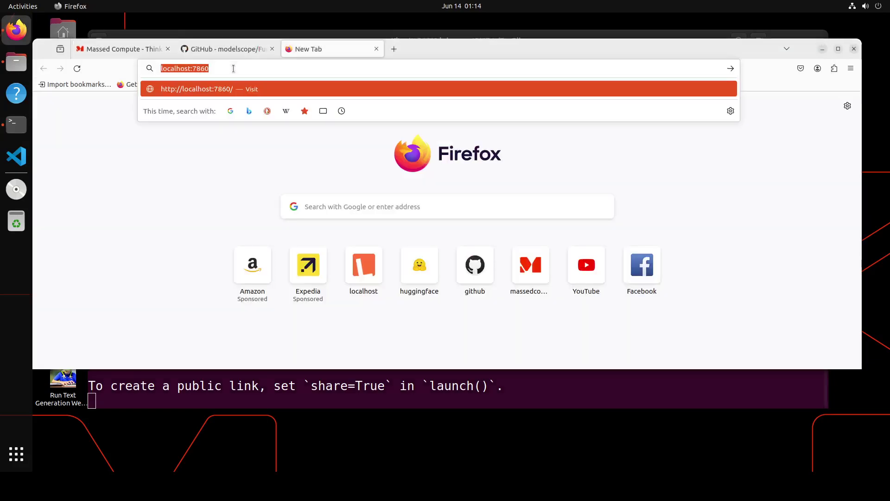
key(Return)
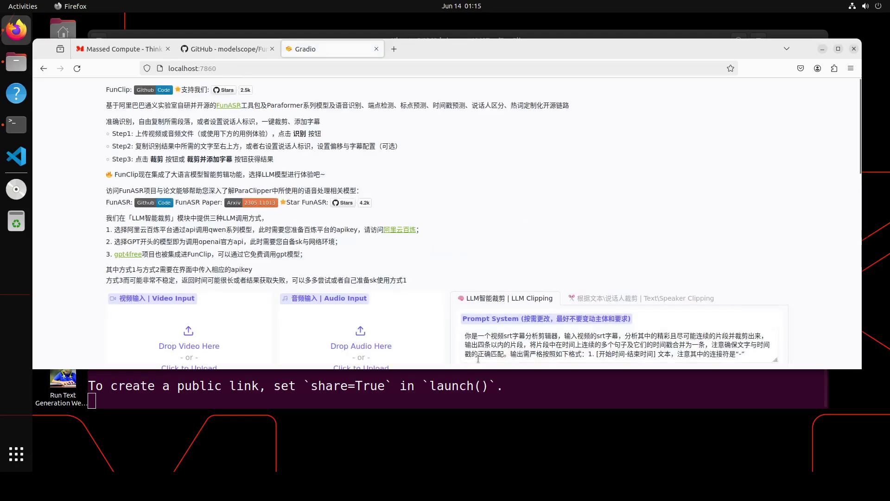
Enlarge the Firefox window and load the first demo video (bear scene) into Video Input
drag(487, 372, 491, 457)
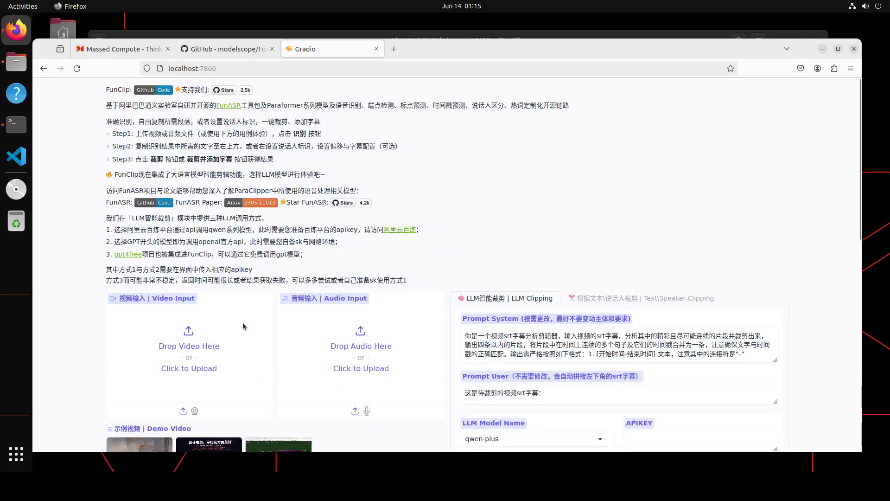
scroll(241, 321, down, 2)
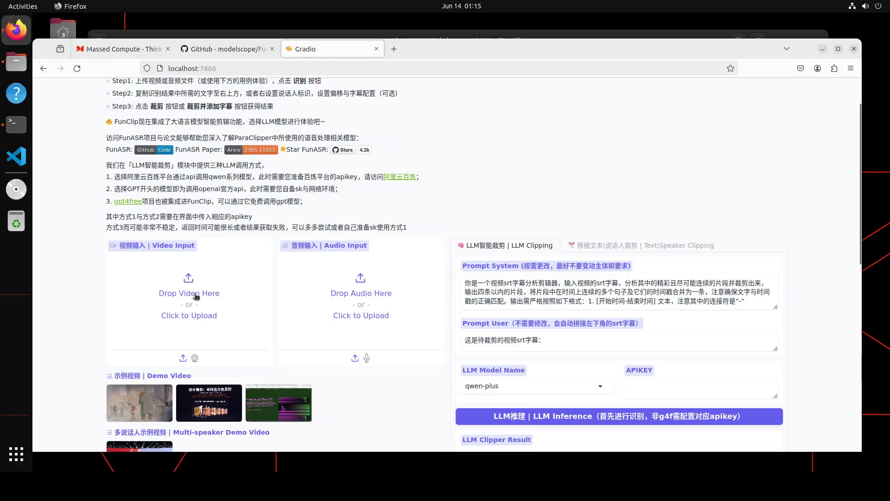
scroll(246, 304, down, 6)
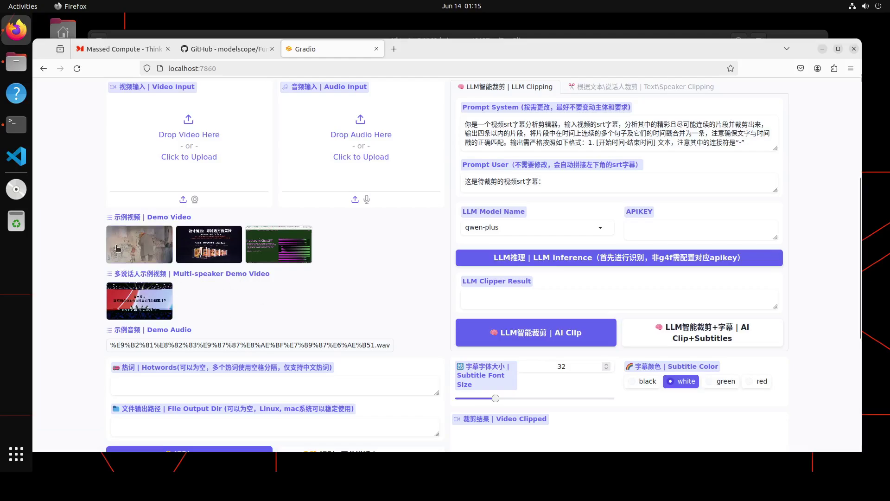
click(139, 245)
scroll(338, 296, up, 4)
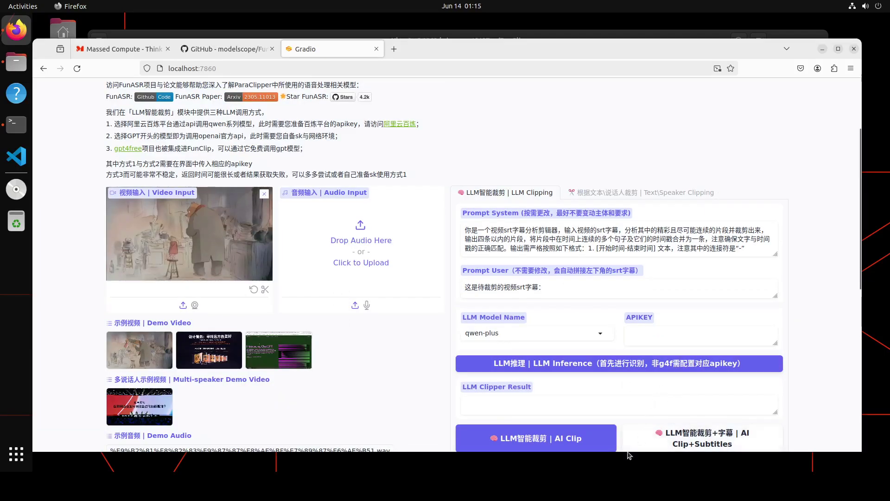
Run AI Clip on the bear-scene video and review the Error results in the output panels
scroll(524, 434, down, 4)
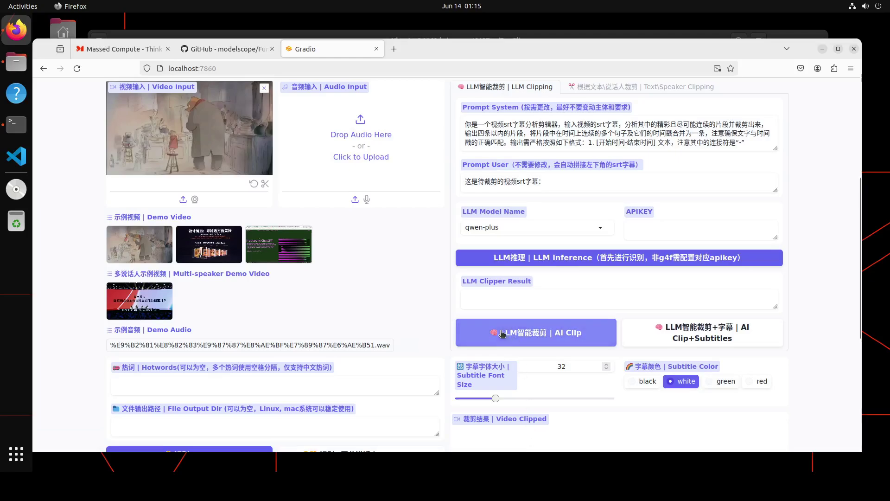
click(478, 334)
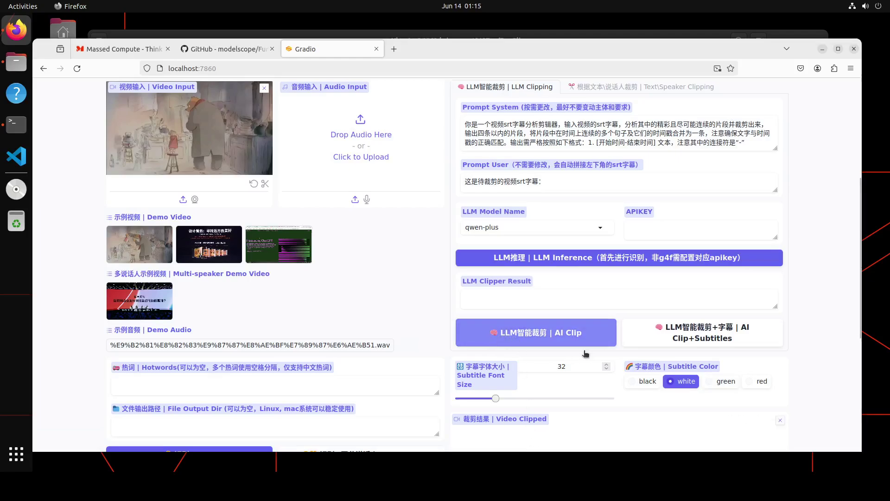
scroll(617, 353, down, 5)
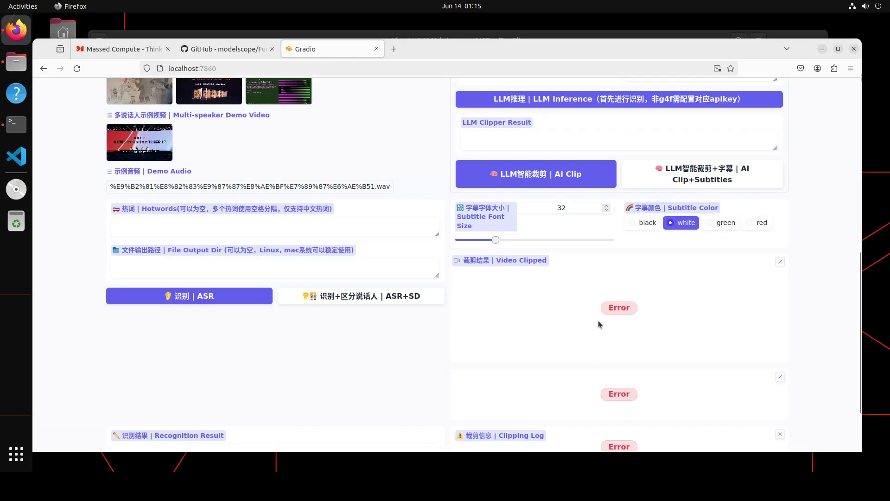
scroll(603, 334, down, 3)
scroll(600, 344, up, 6)
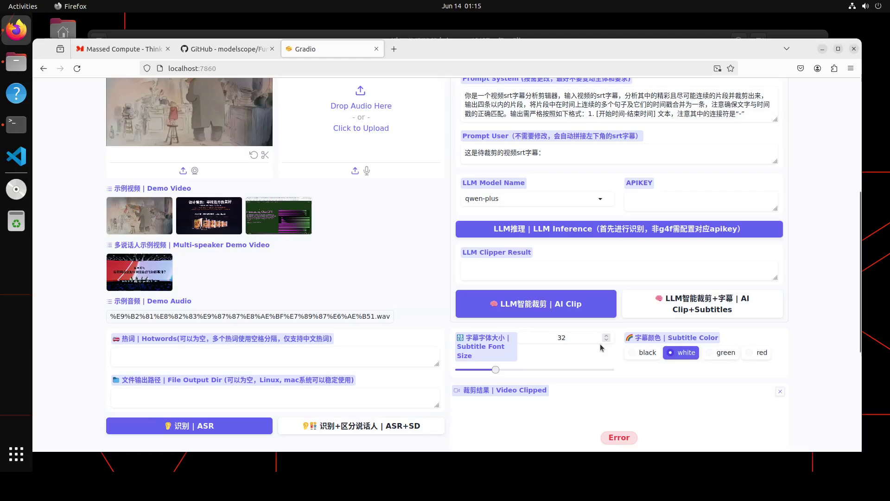
scroll(483, 353, down, 5)
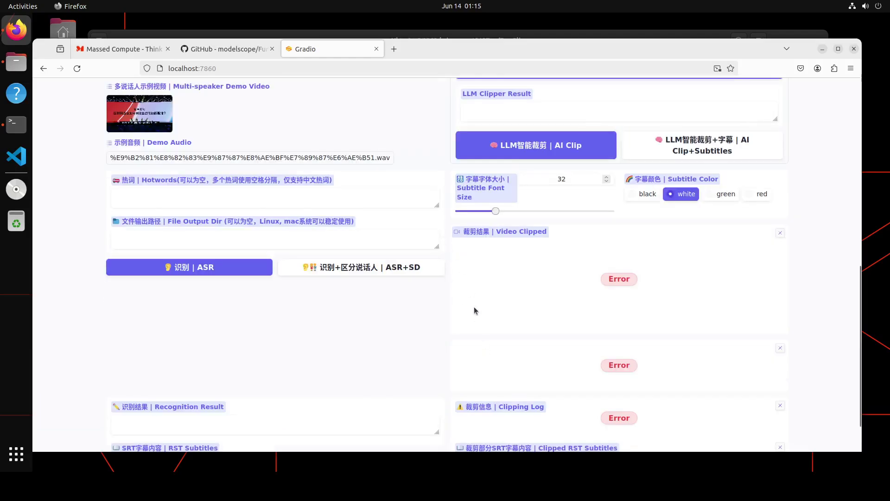
scroll(475, 308, up, 8)
scroll(475, 309, down, 2)
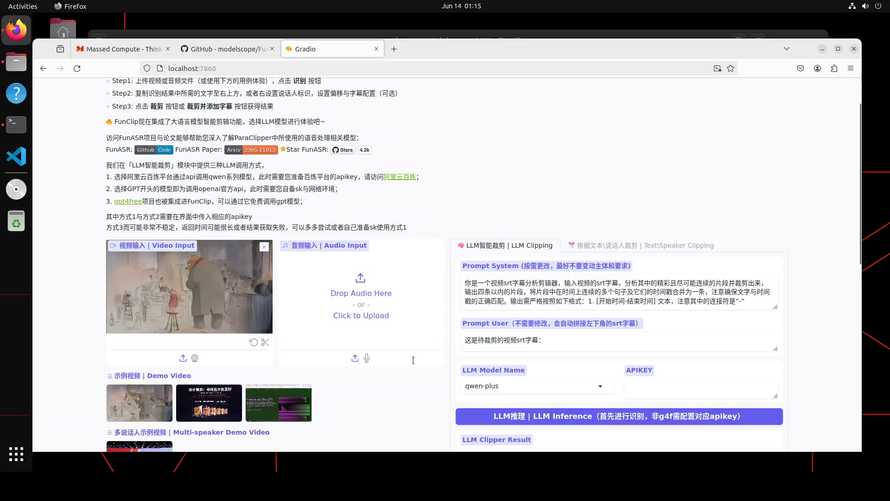
Read the terminal traceback showing the AI_clip ValueError, then return to the FunClip page
key(alt+Tab)
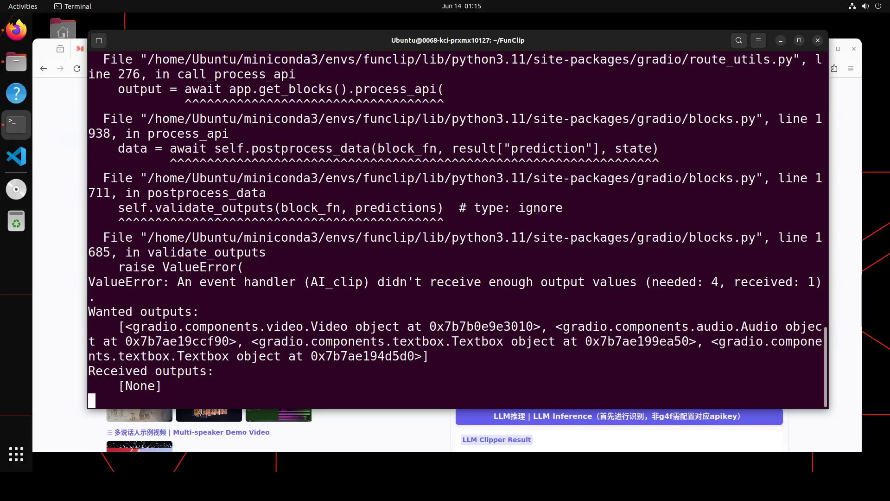
scroll(458, 231, up, 1)
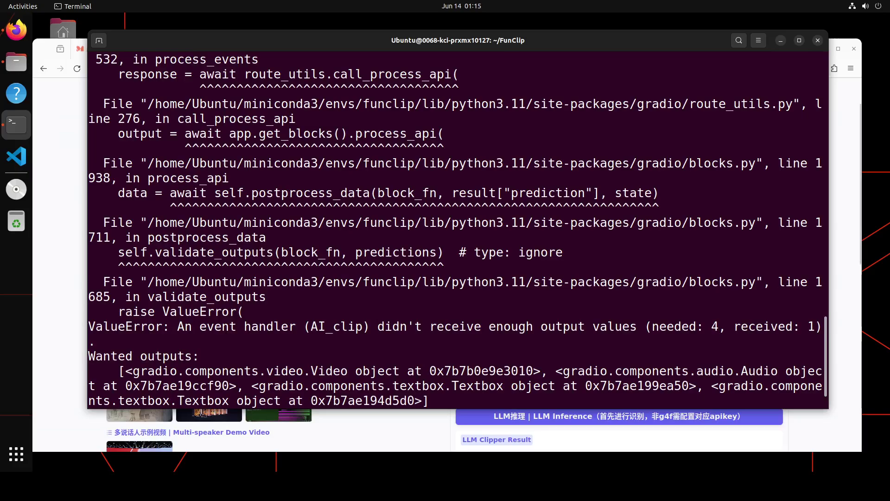
scroll(825, 307, up, 3)
scroll(828, 281, up, 3)
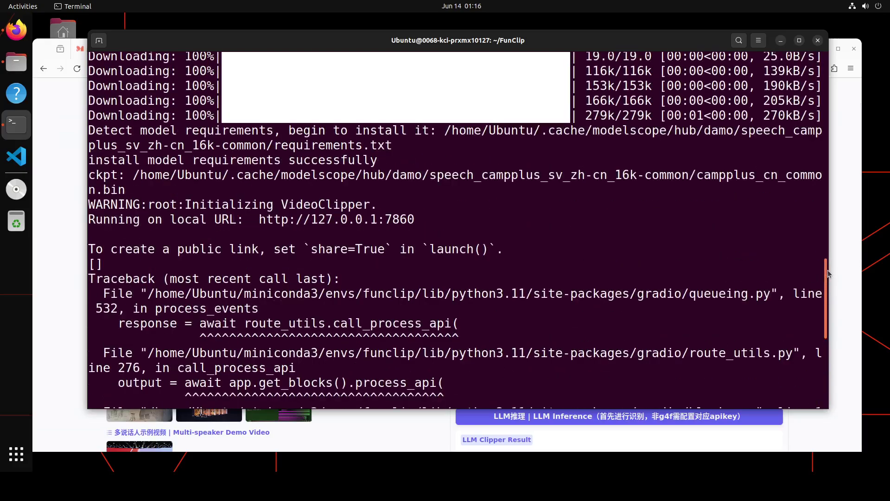
scroll(826, 283, down, 2)
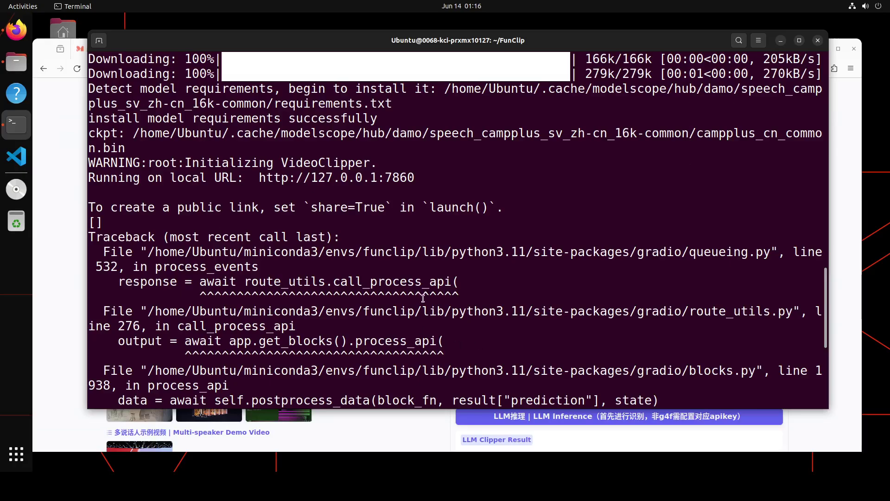
scroll(425, 297, down, 2)
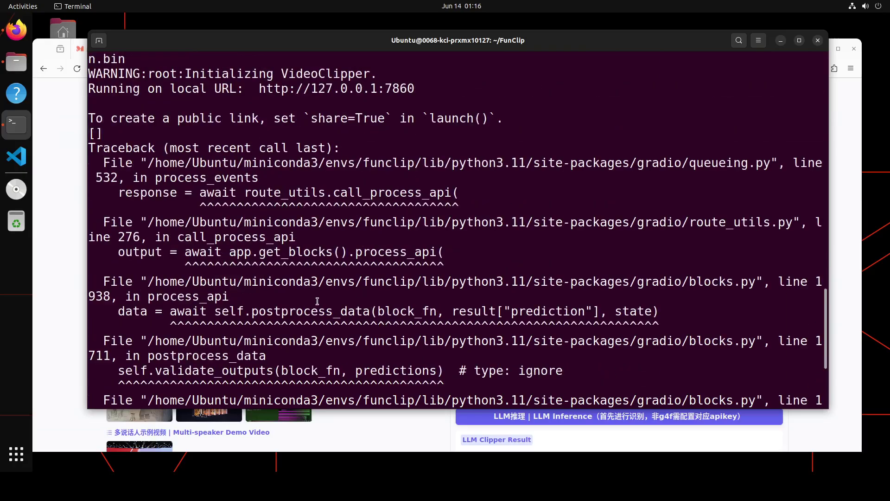
click(71, 175)
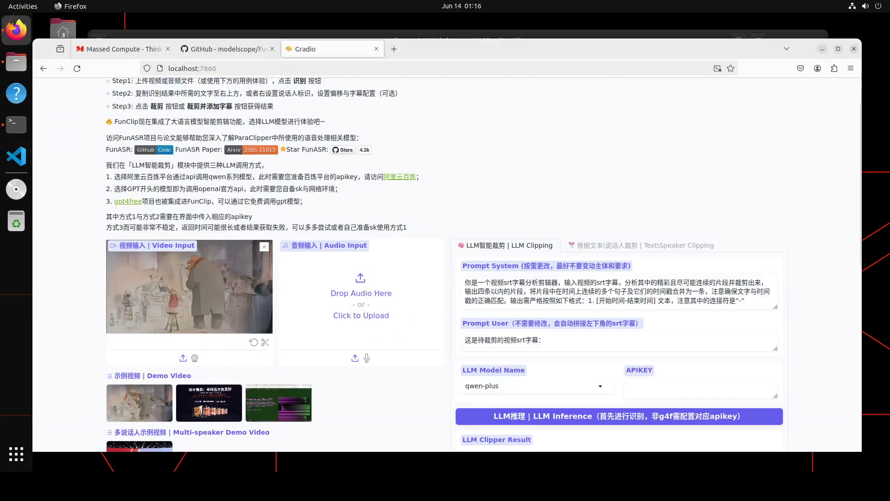
Keep gpt-3.5-turbo as the LLM model and enter, then erase, test text in the APIKEY field
scroll(445, 264, down, 5)
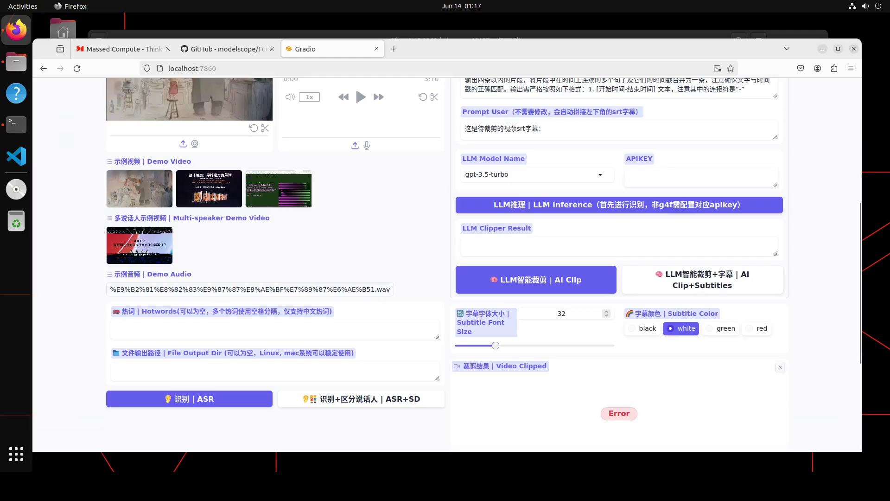
key(Tab)
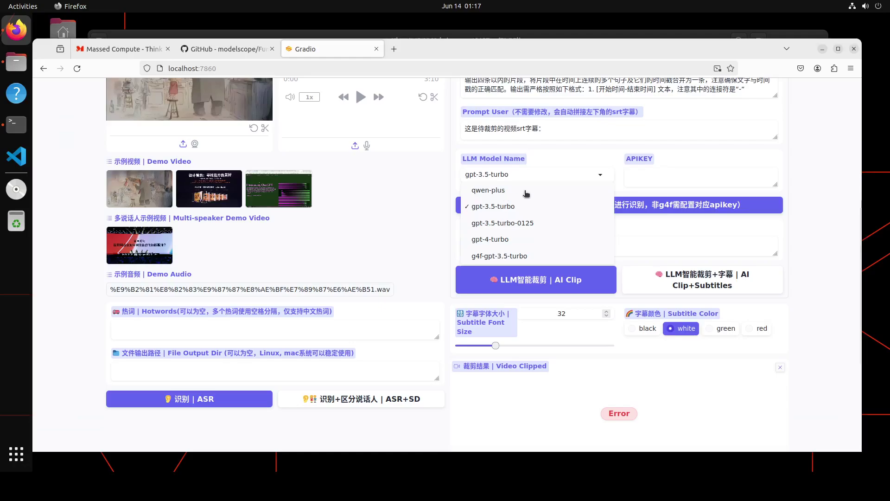
click(486, 211)
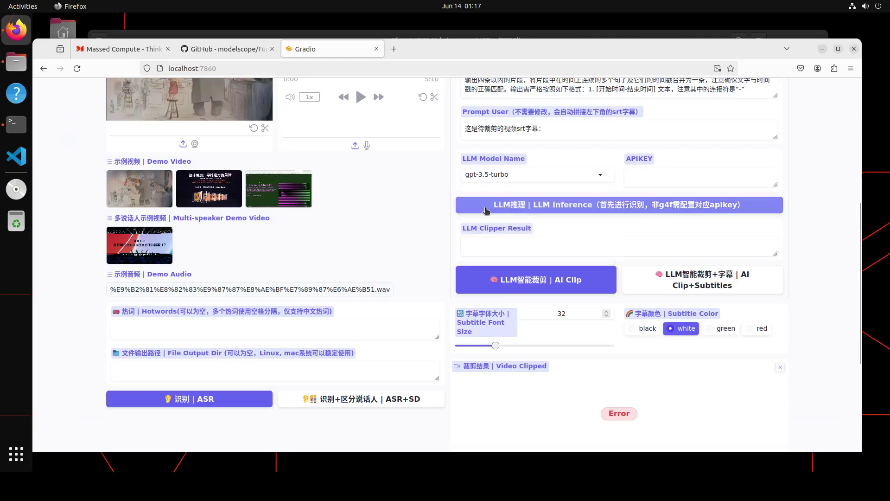
click(668, 178)
text(gjhgjh)
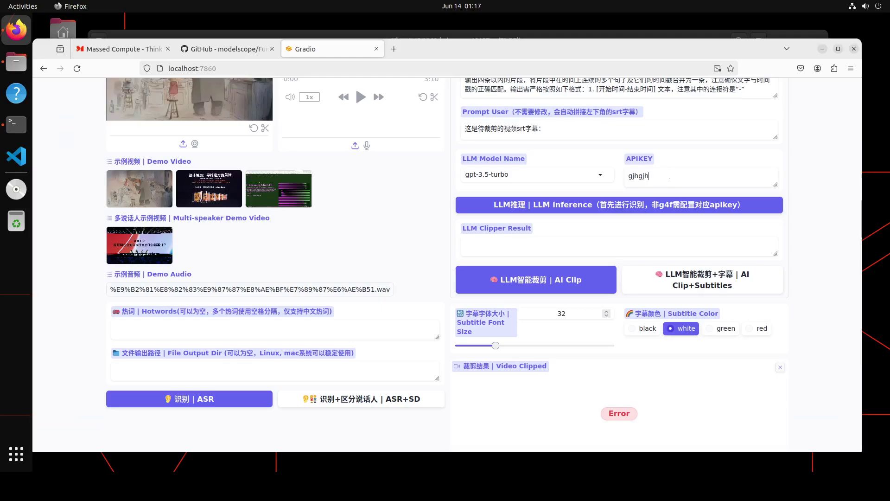
key(BackSpace)
key(BackSpace)
key(BackSpace)
key(BackSpace)
key(BackSpace)
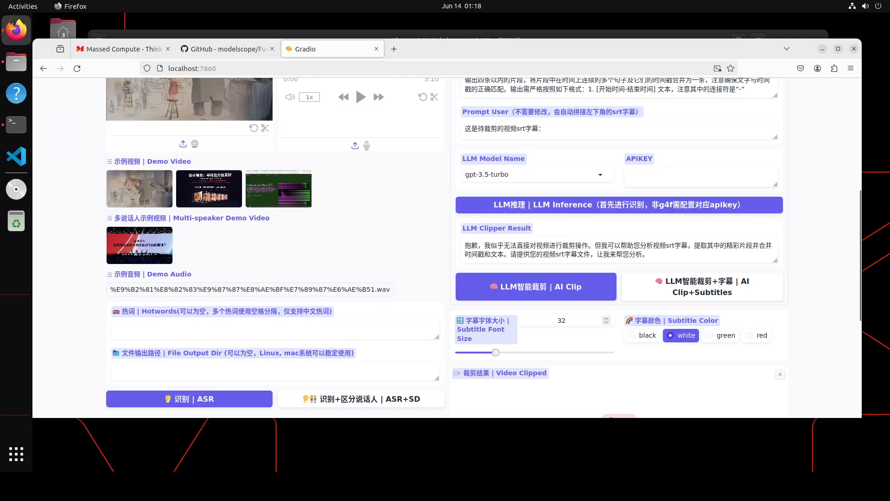
Select the LLM Clipper Result text, then load the second and then the third ('Introducing ChatGPT') demo video
drag(631, 258, 456, 244)
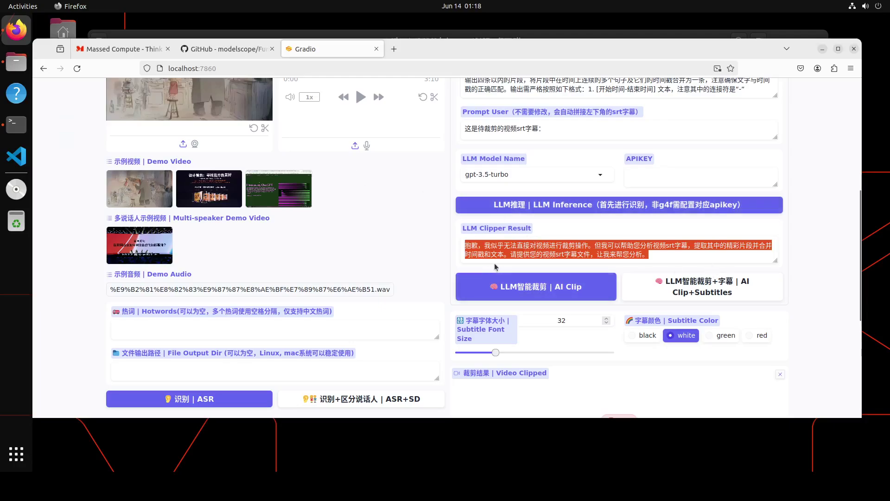
click(224, 196)
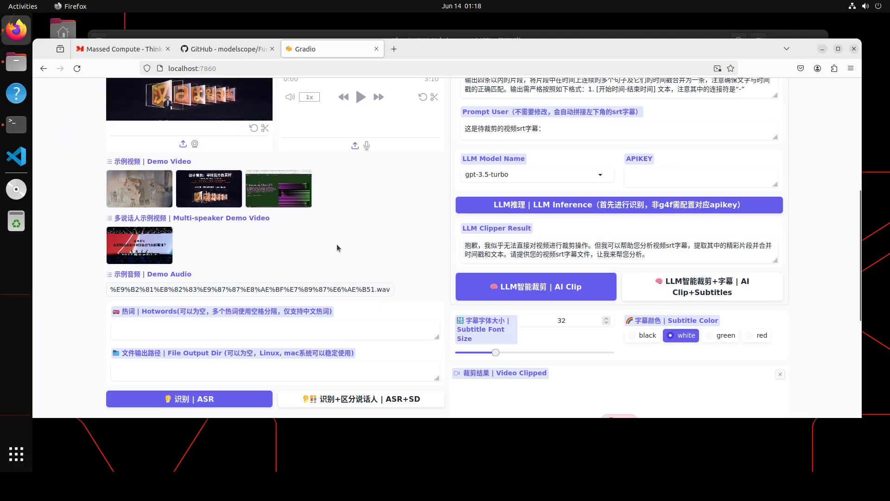
scroll(339, 250, up, 2)
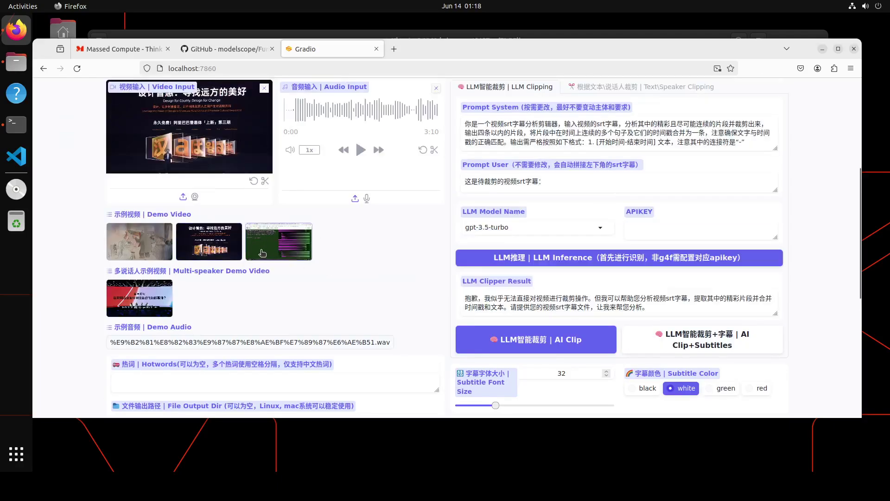
click(262, 253)
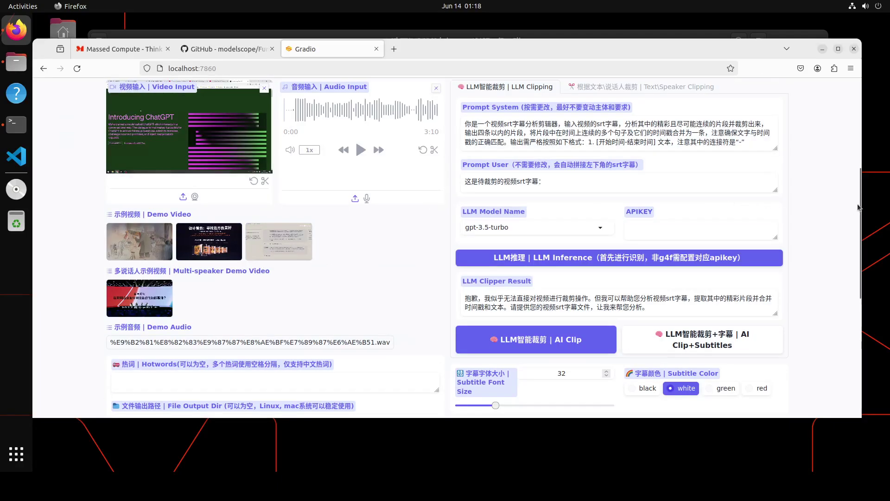
drag(859, 206, 849, 158)
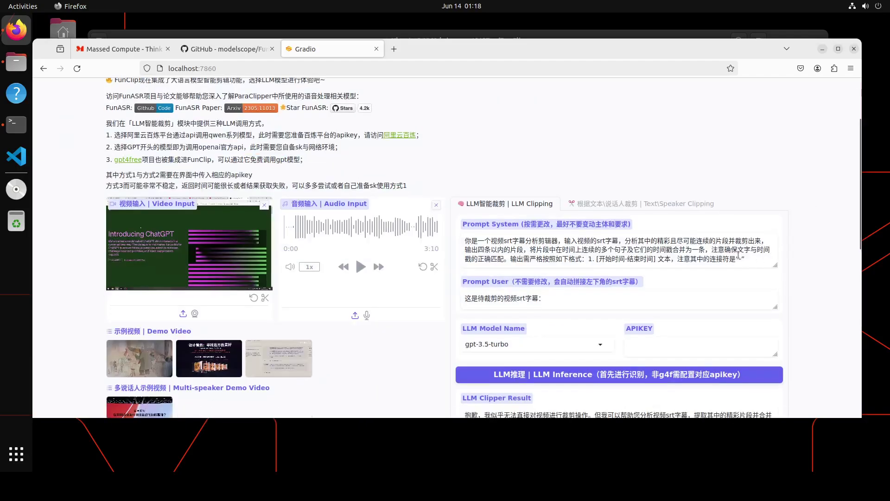
Open the Text\Speaker Clipping tab, look over its outputs, and clear the Audio Input
click(669, 204)
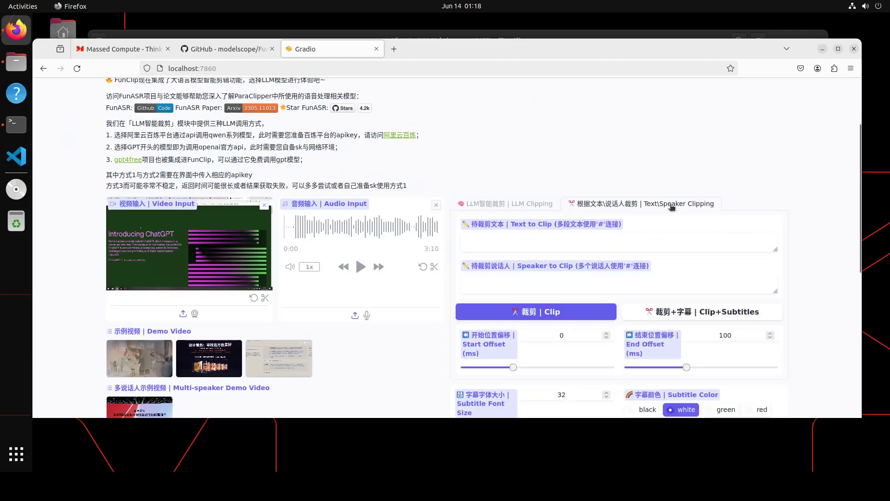
scroll(783, 268, down, 3)
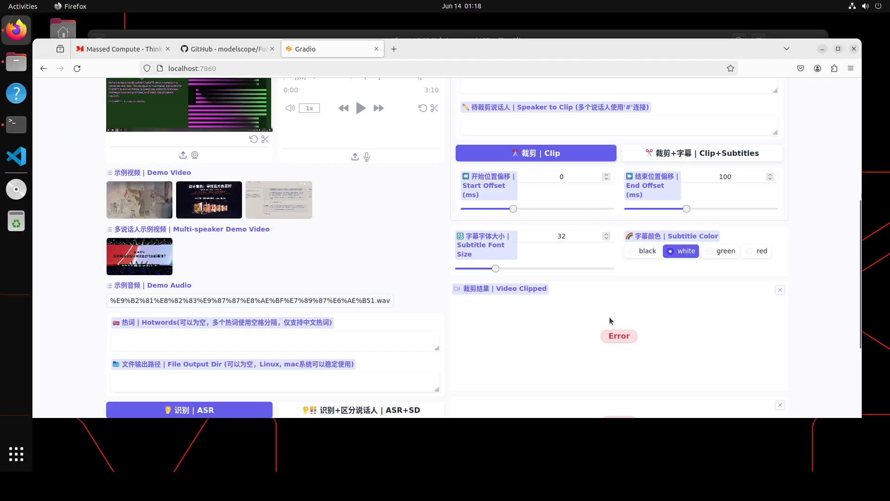
scroll(612, 321, down, 3)
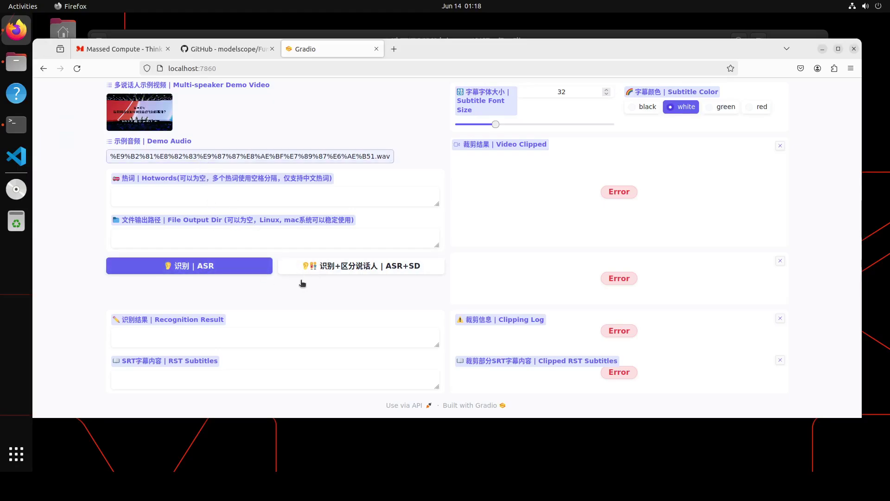
scroll(319, 279, up, 5)
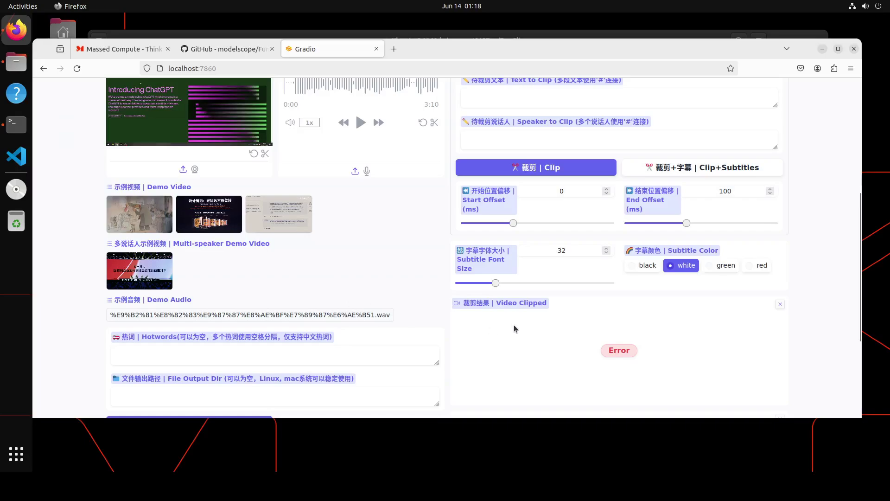
scroll(516, 327, up, 3)
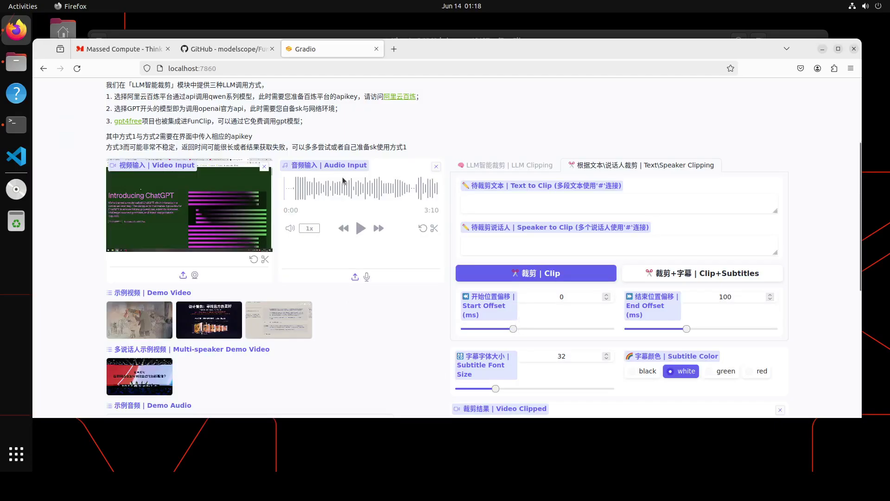
click(436, 166)
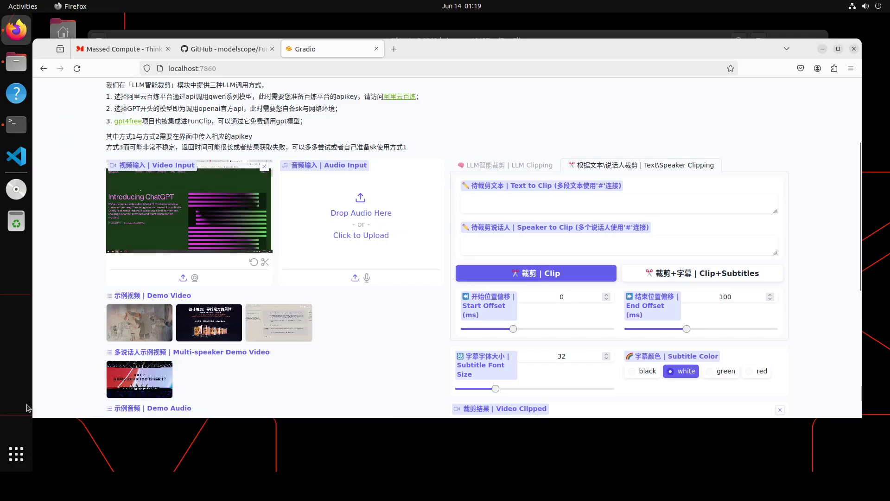
Return to the modelscope/FunClip GitHub tab and scroll the README toward the web UI screenshot
click(221, 48)
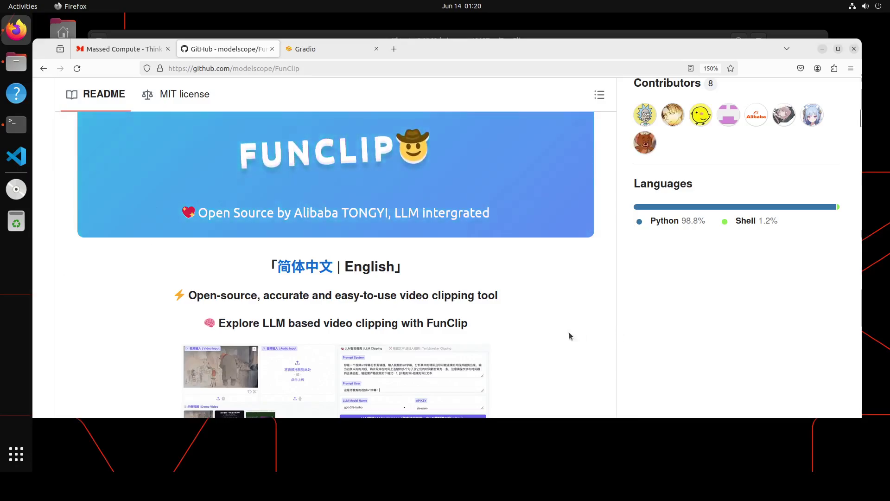
scroll(517, 325, down, 3)
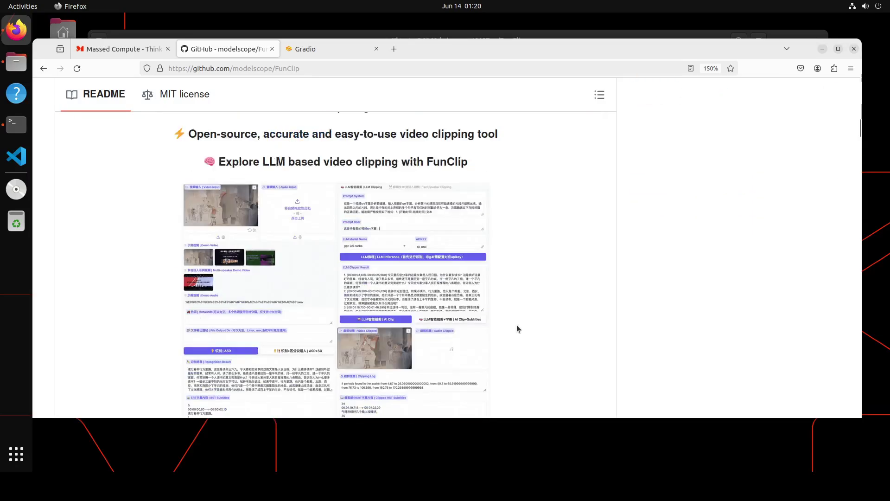